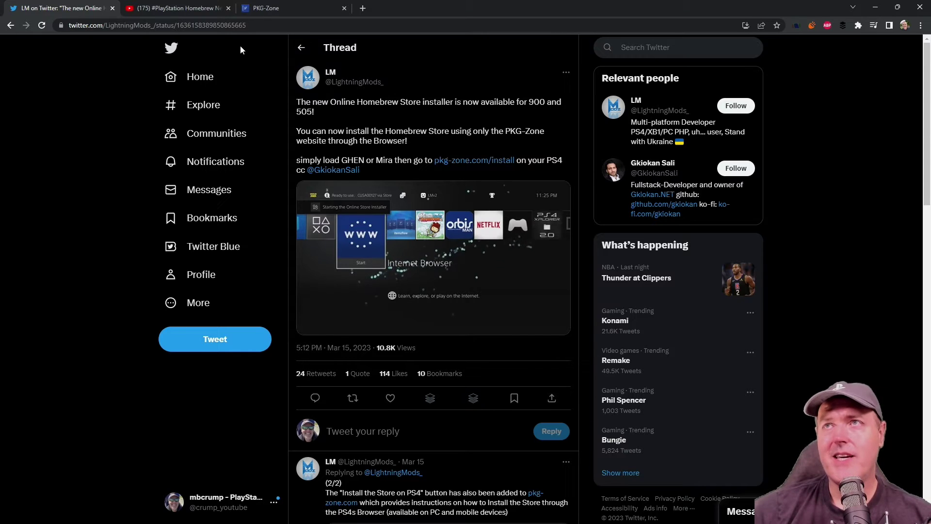
# Look over the PlayStation Homebrew News video, the LM tweet thread and the PKG-Zone site.
pyautogui.click(179, 8)
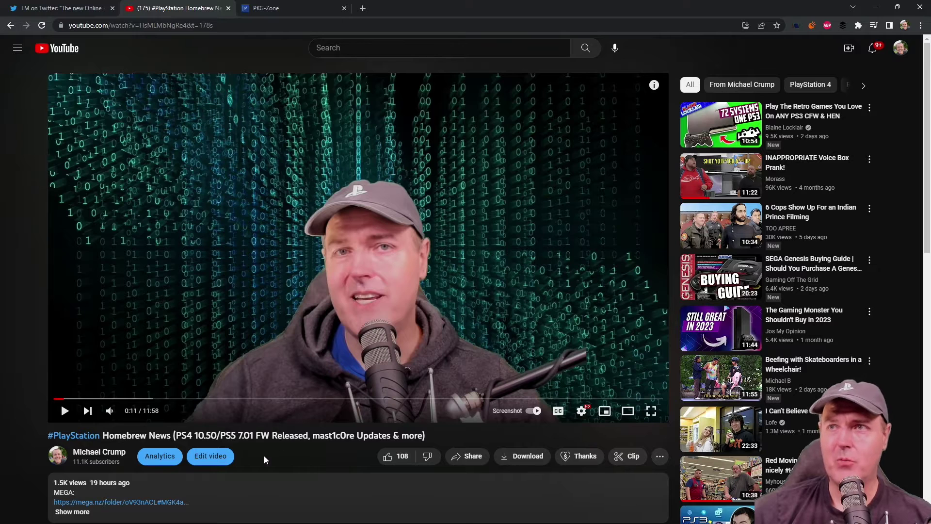
pyautogui.click(51, 7)
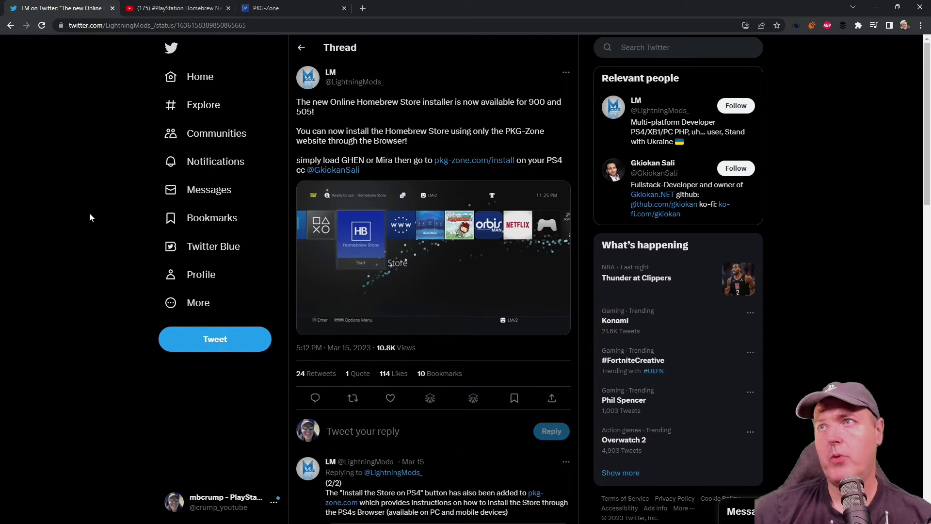
pyautogui.scroll(-6, 464, 359)
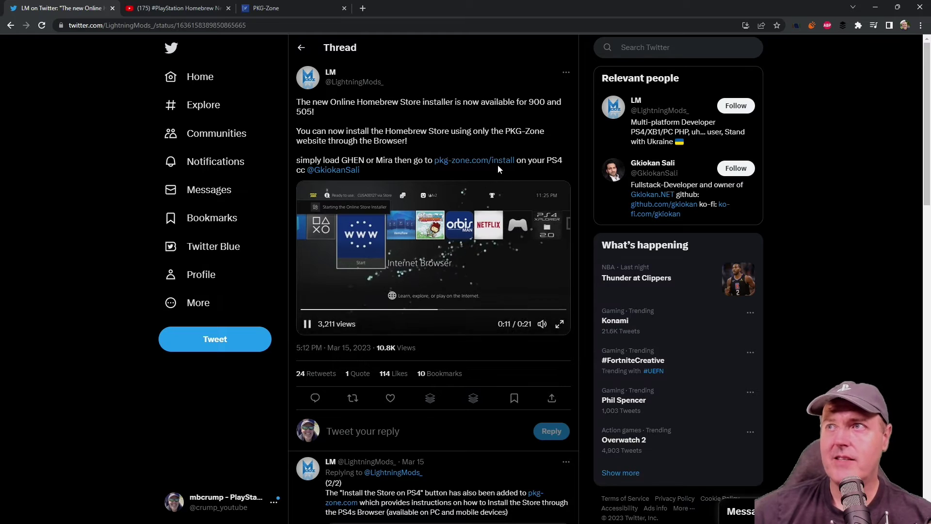
pyautogui.click(280, 6)
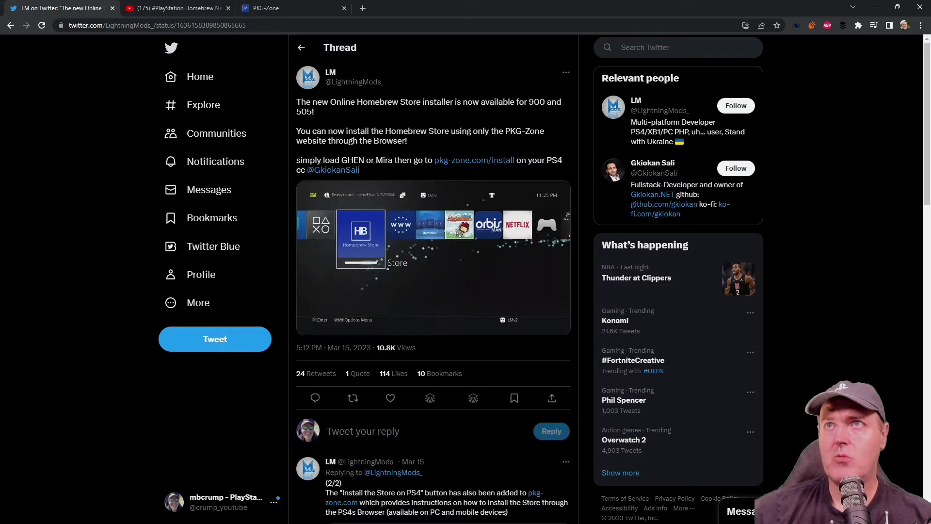
pyautogui.click(87, 11)
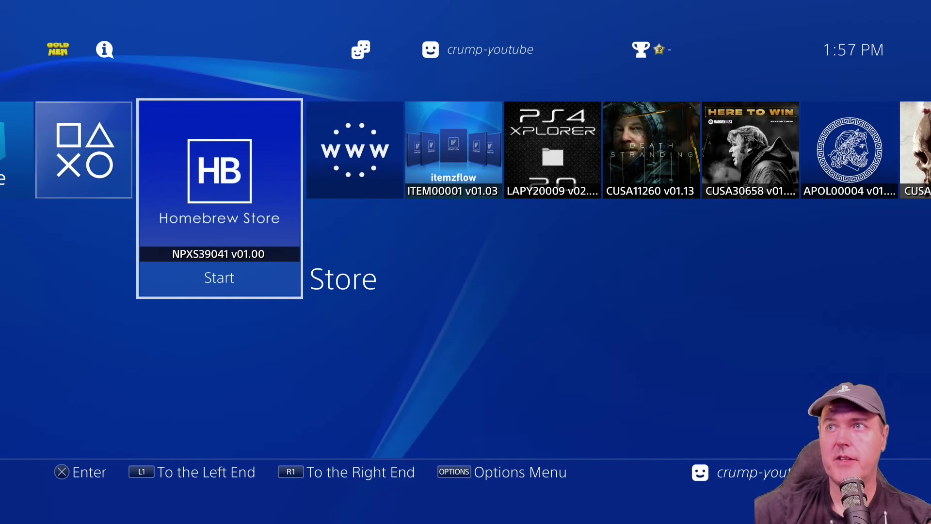
# Delete the Homebrew Store app from the home screen and confirm with OK.
pyautogui.press('Menu')
pyautogui.press('Down')
pyautogui.press('Down')
pyautogui.press('Down')
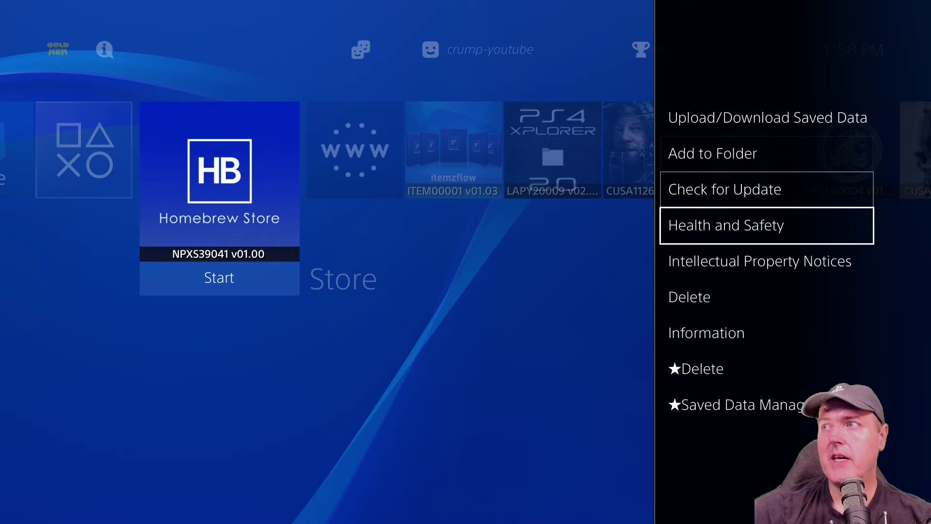
pyautogui.press('Down')
pyautogui.press('Down')
pyautogui.press('Return')
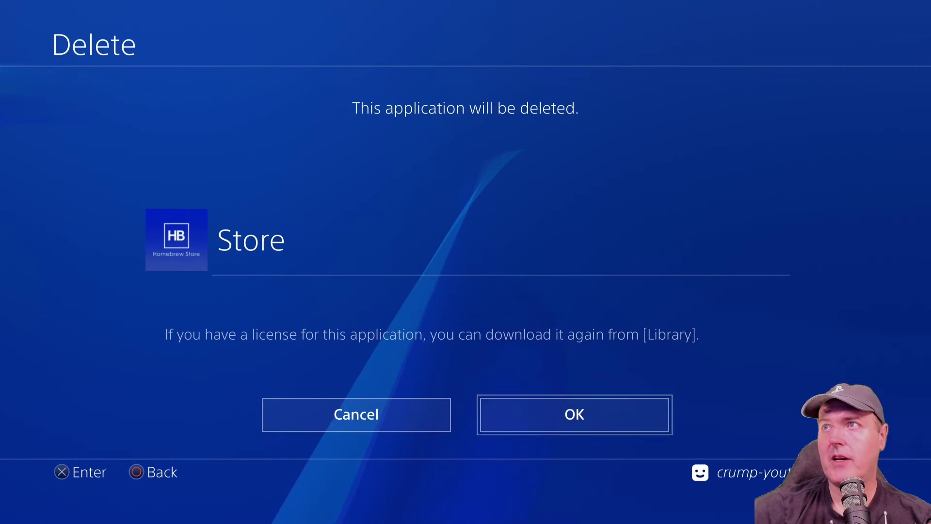
pyautogui.press('Return')
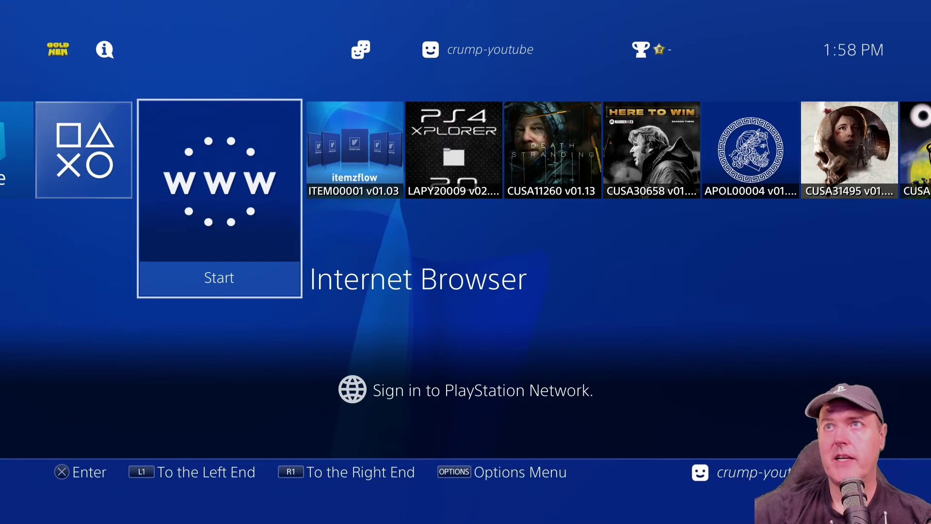
pyautogui.press('Up')
pyautogui.press('Return')
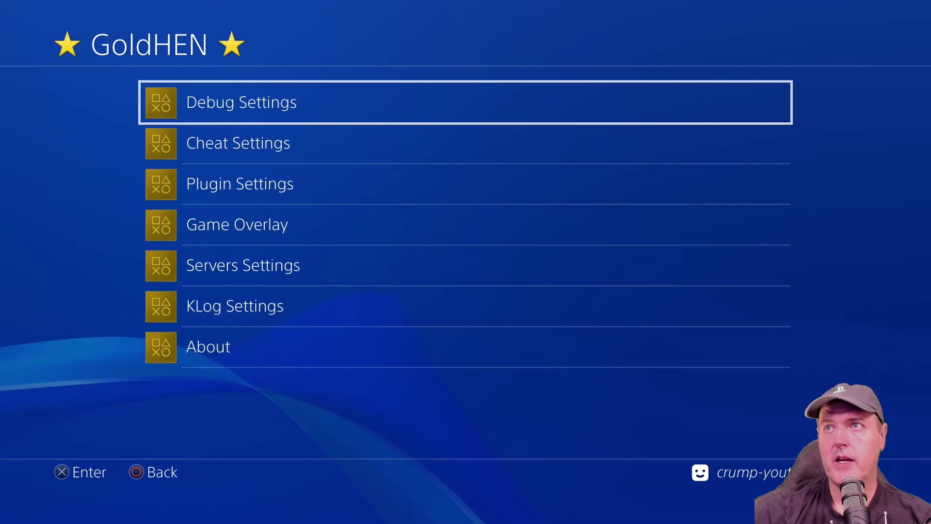
pyautogui.press('Escape')
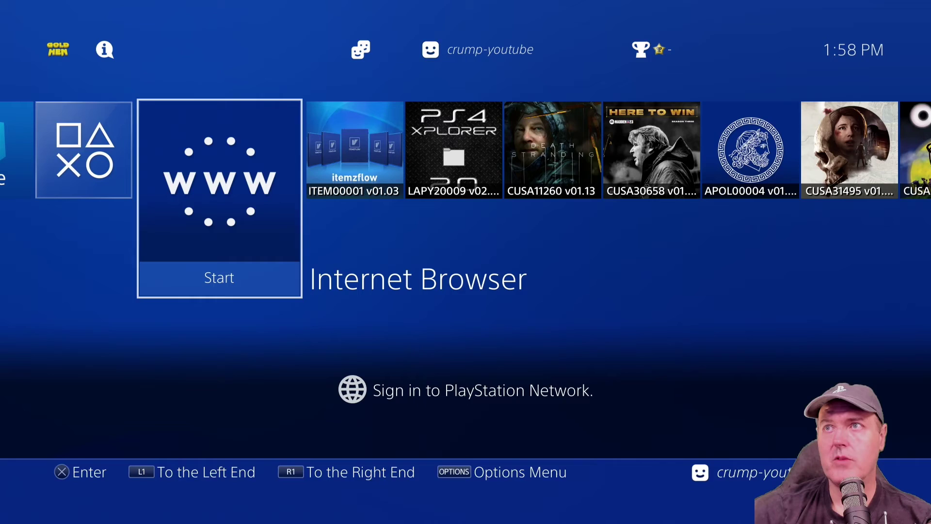
# Launch the Internet Browser and submit the pkg-zone.com/install address to reach the Store Online Installer.
pyautogui.press('Return')
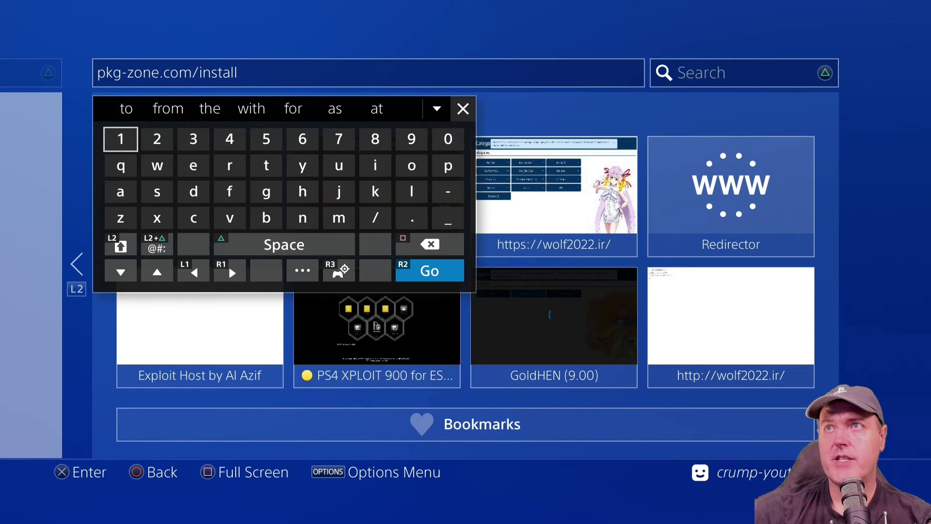
pyautogui.press('Left')
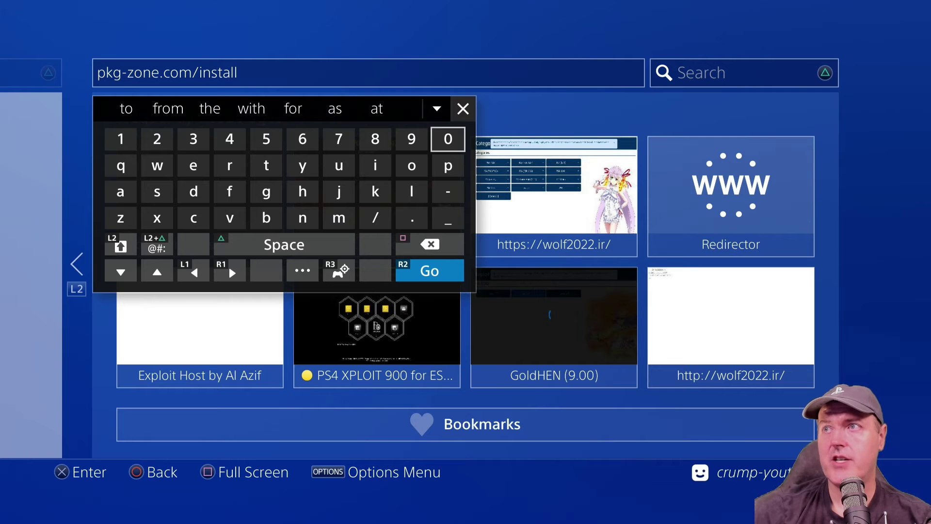
pyautogui.press('Down')
pyautogui.press('Down')
pyautogui.press('Down')
pyautogui.press('Down')
pyautogui.press('Down')
pyautogui.press('Down')
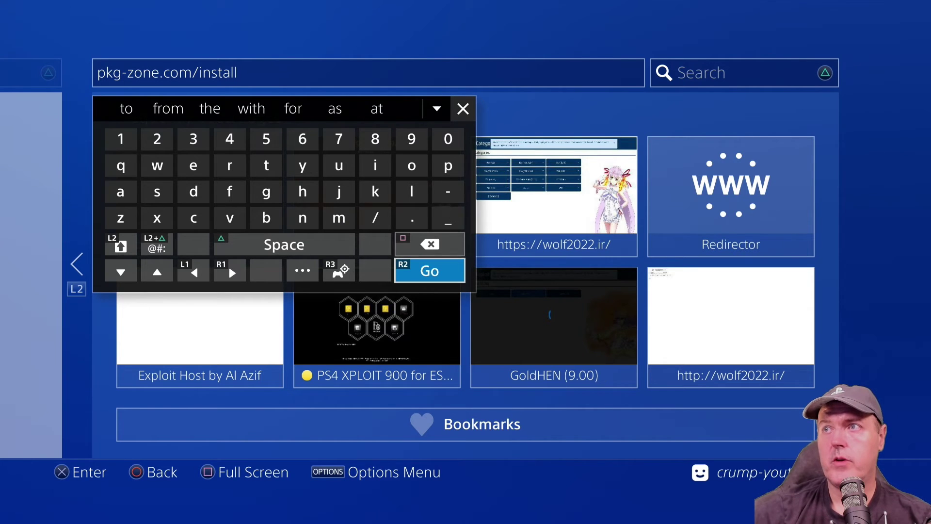
pyautogui.press('Return')
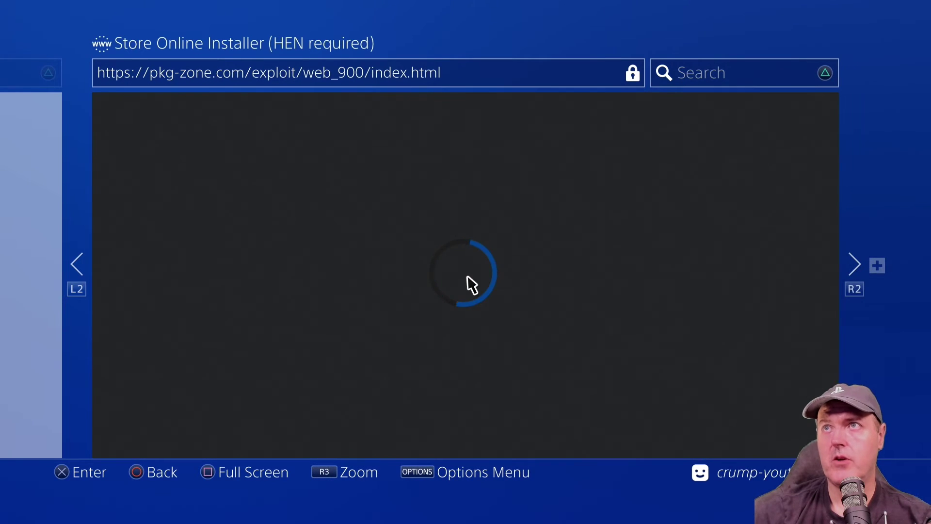
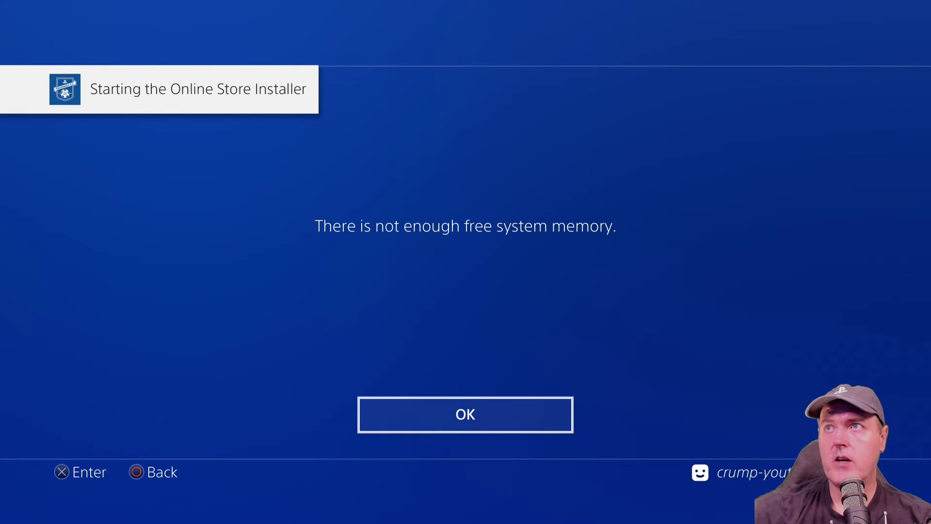
# Dismiss the not-enough-memory warning so the Homebrew Store download can finish.
pyautogui.press('Return')
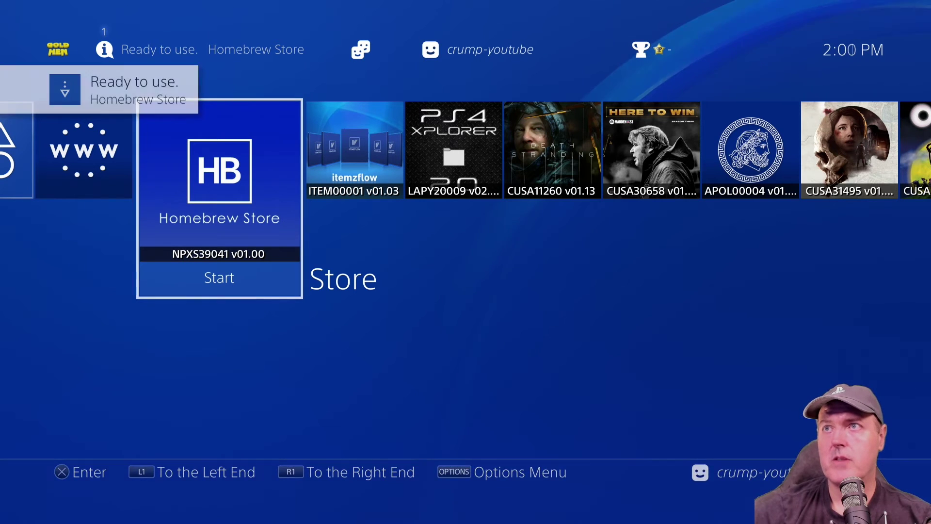
# Launch the newly installed Homebrew Store from its Home screen tile.
pyautogui.press('Return')
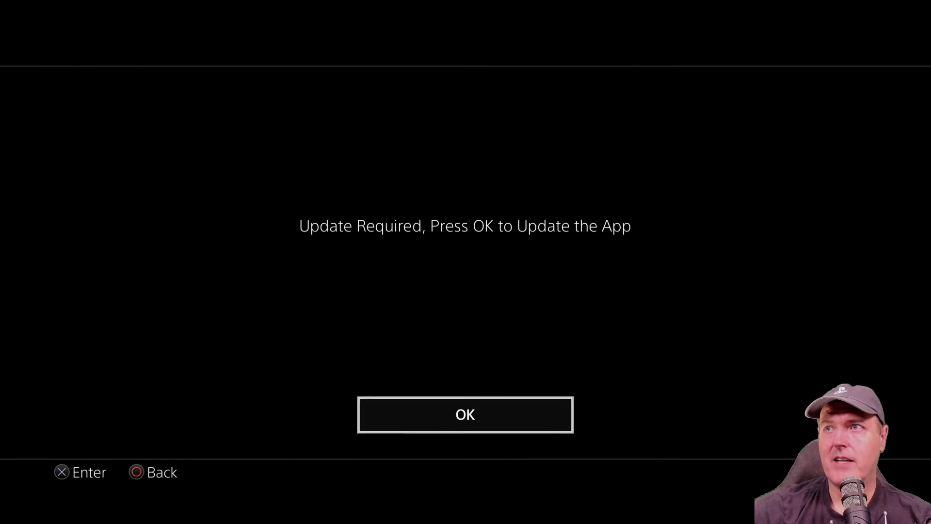
# Accept the required app update, then browse Installed Apps, Ready to install and Store Groups.
pyautogui.press('Return')
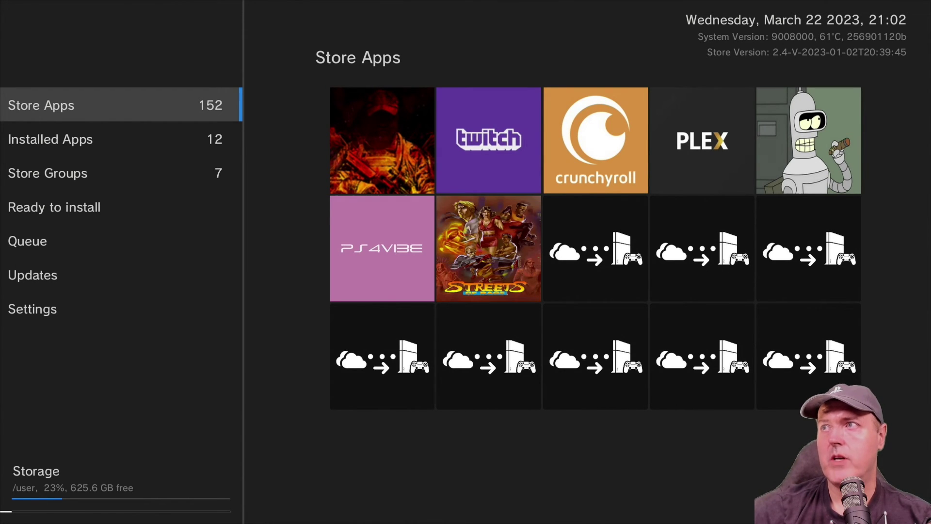
pyautogui.click(116, 140)
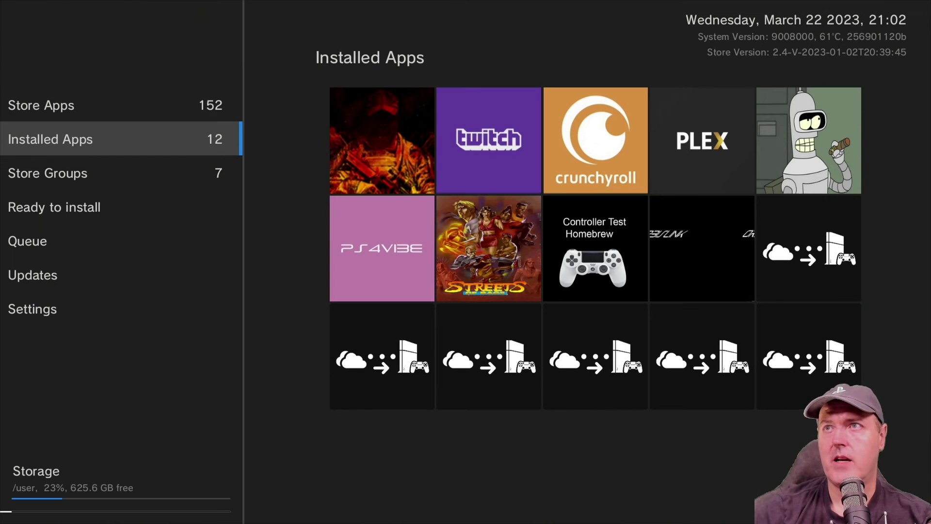
pyautogui.click(54, 207)
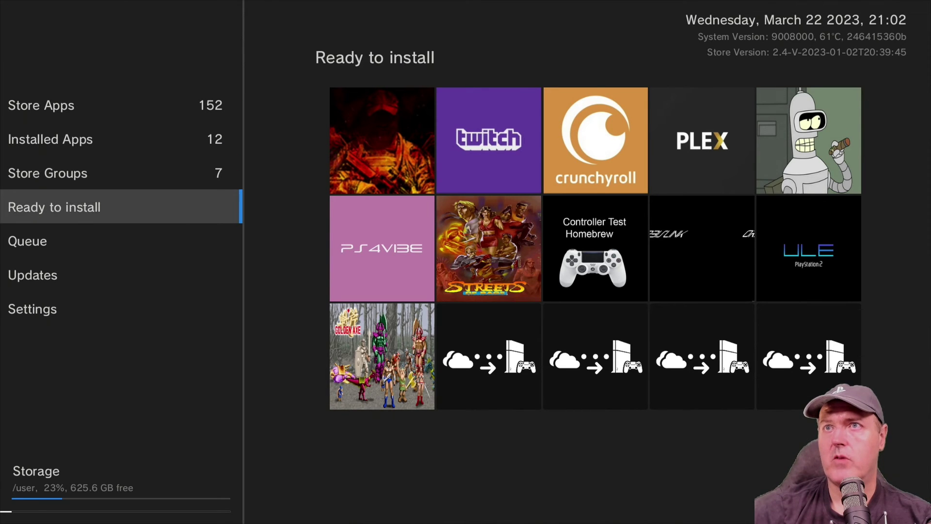
pyautogui.click(47, 174)
pyautogui.click(48, 173)
# Move through the Utility grid past ORBISMAN (BETA) and Controller Test, then launch PS4 Player.
pyautogui.press('Down')
pyautogui.press('Down')
pyautogui.press('Down')
pyautogui.press('Down')
pyautogui.press('Down')
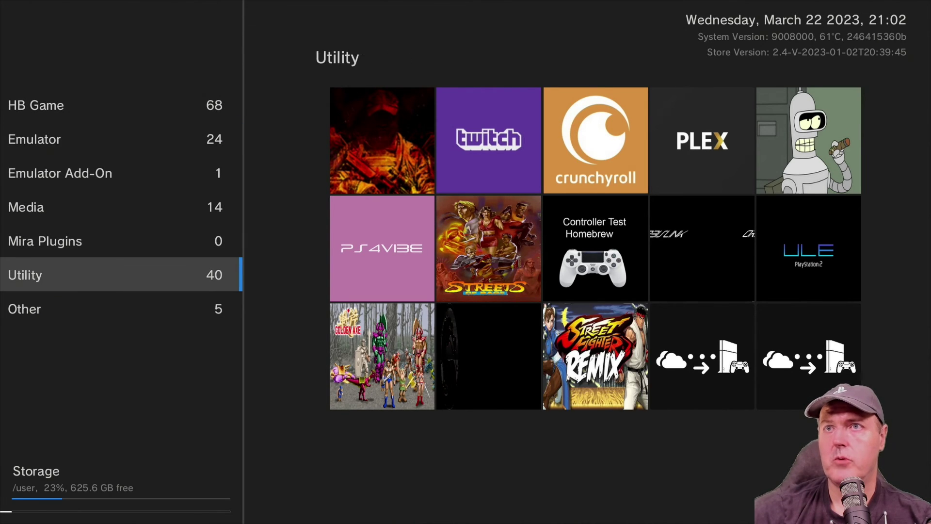
pyautogui.press('Right')
pyautogui.press('Right')
pyautogui.press('Down')
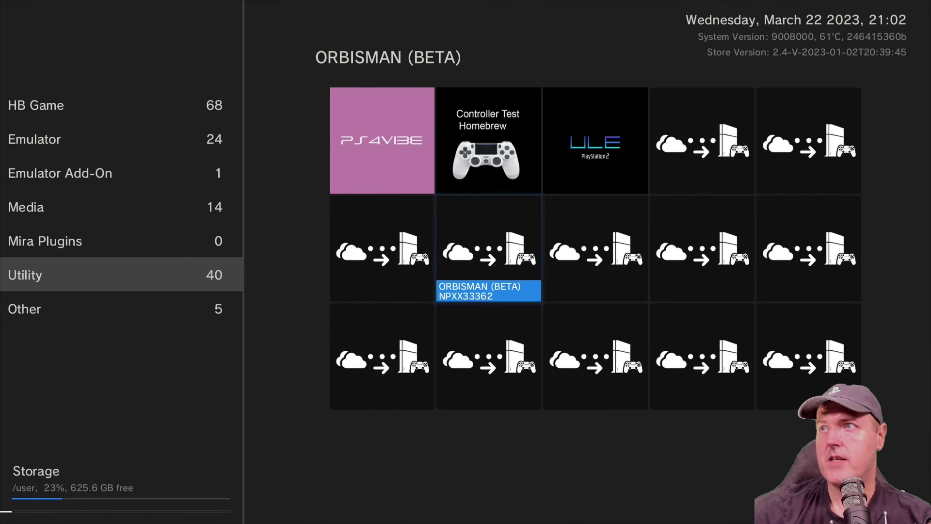
pyautogui.press('Right')
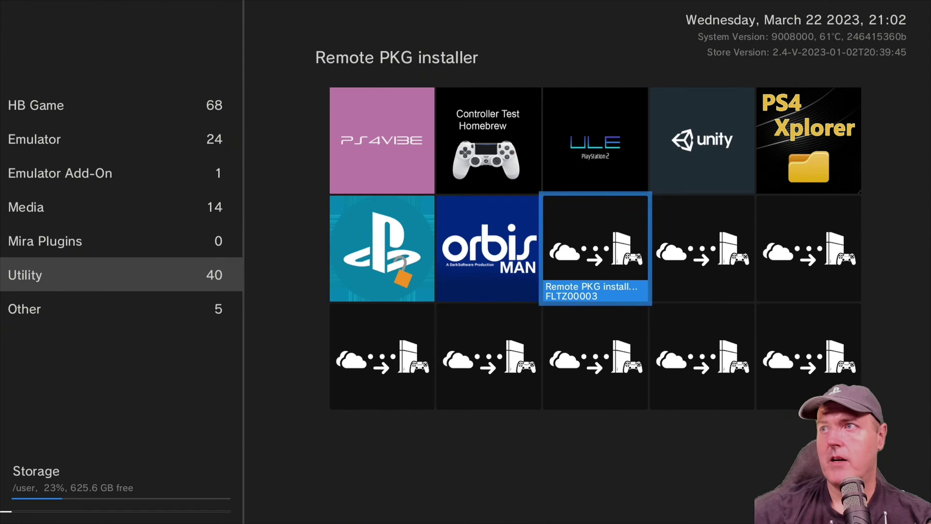
pyautogui.press('Left')
pyautogui.press('Left')
pyautogui.press('Right')
pyautogui.press('Right')
pyautogui.press('Right')
pyautogui.press('Right')
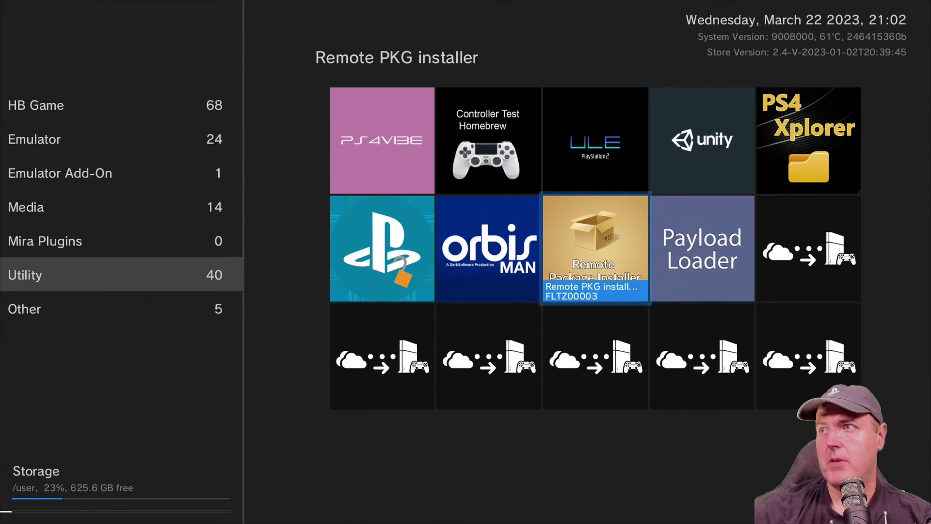
pyautogui.press('Left')
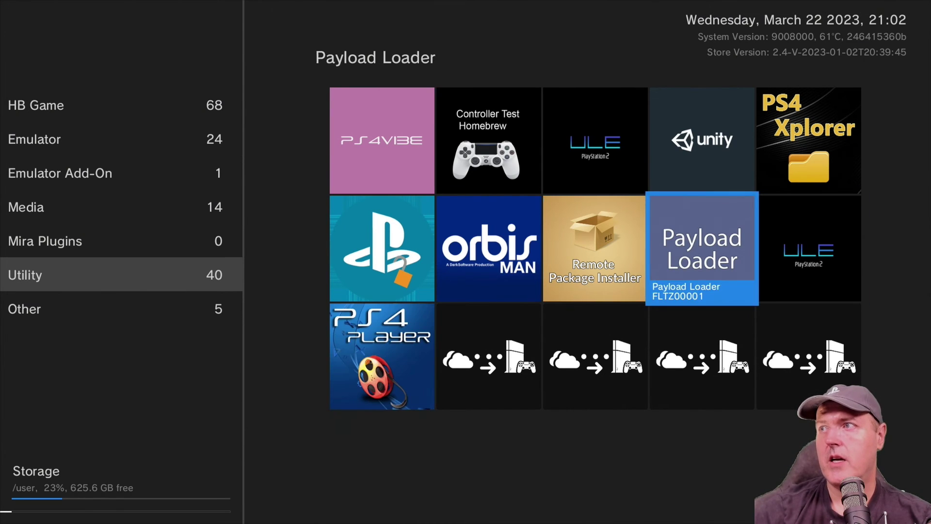
pyautogui.press('Left')
pyautogui.press('Left')
pyautogui.press('Left')
pyautogui.press('Down')
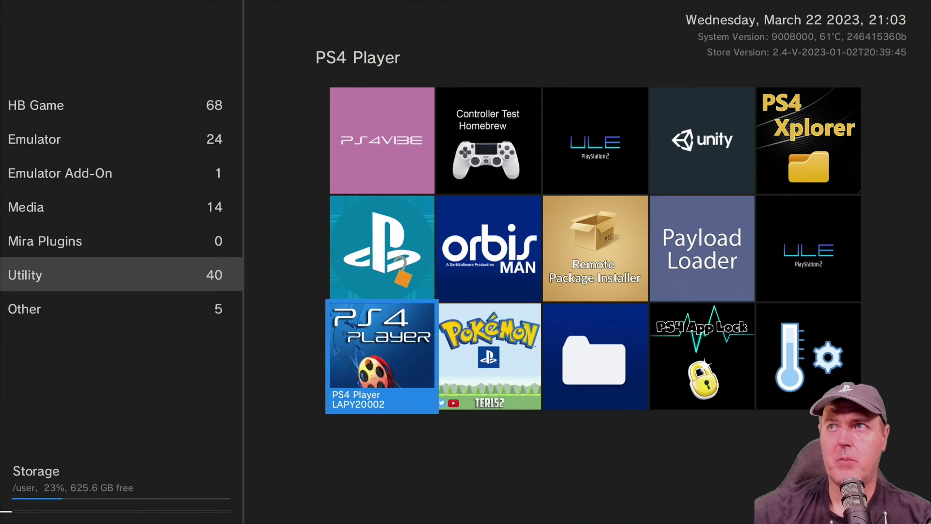
pyautogui.press('Return')
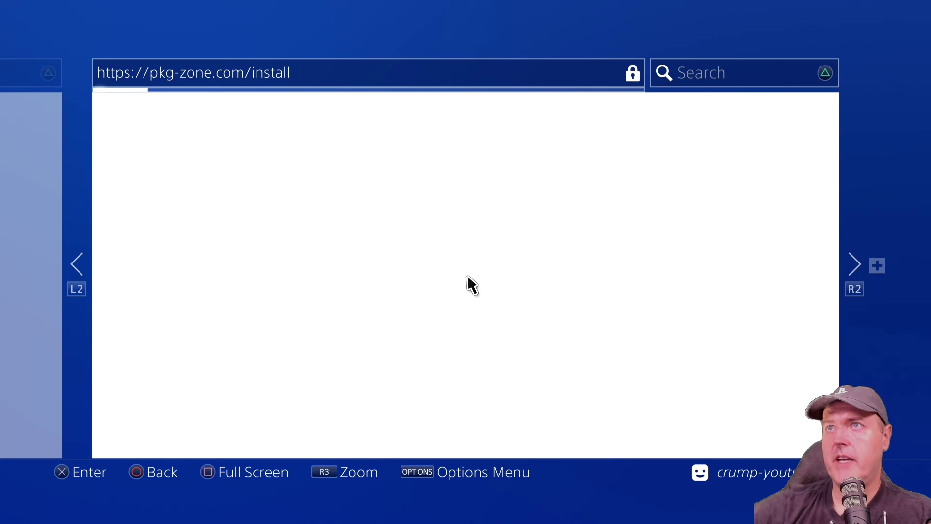